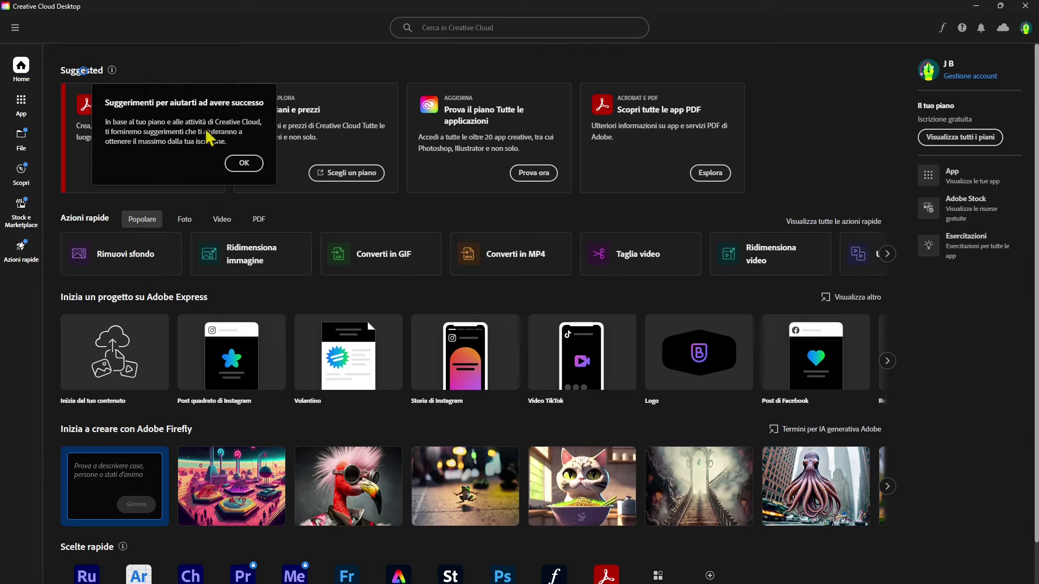
Step: Look over the Home page's quick actions, Adobe Express projects, Firefly samples and quick picks
scroll(406, 295, down, 1)
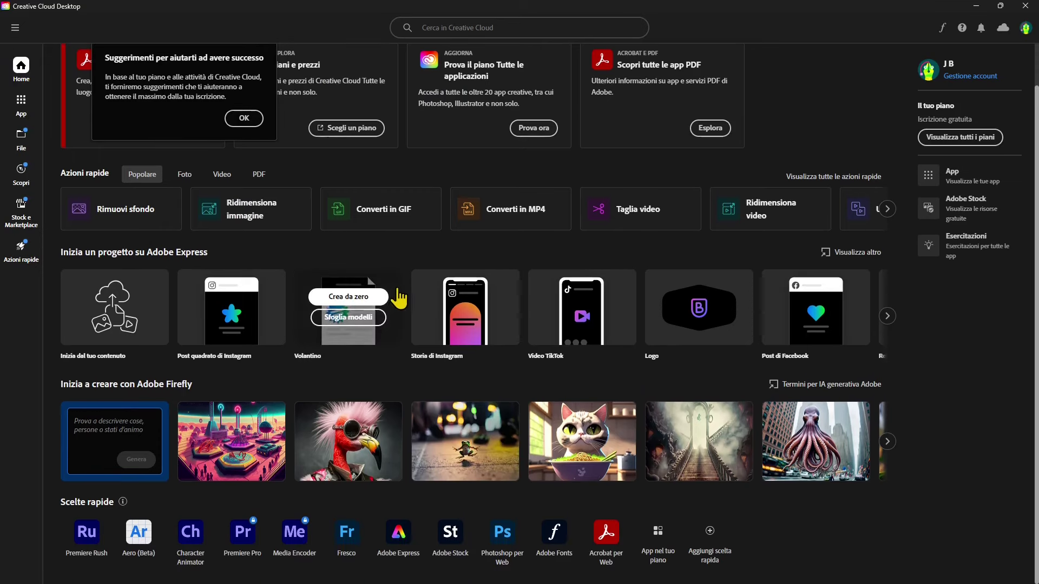
scroll(433, 295, up, 1)
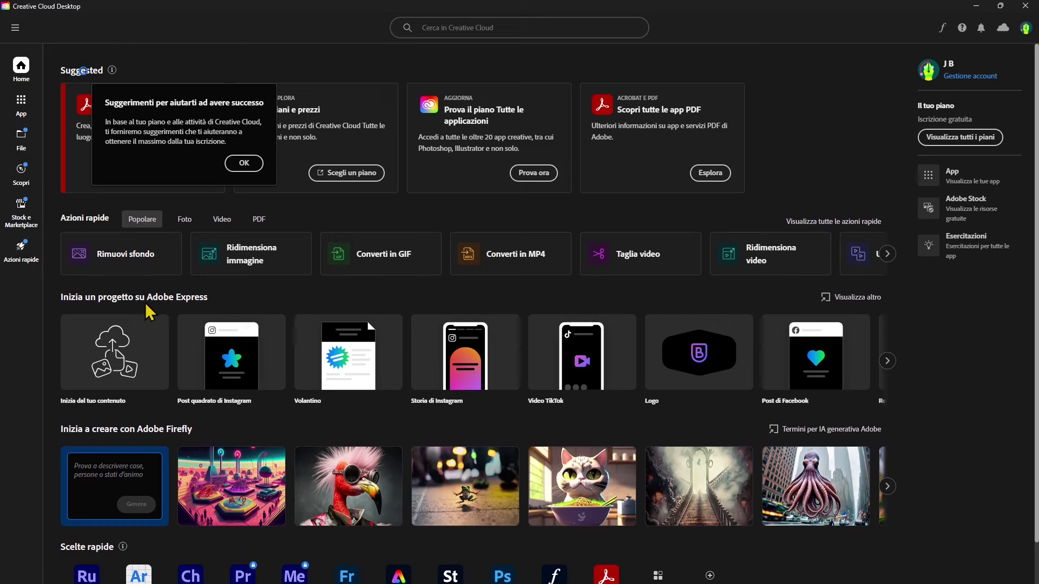
scroll(146, 311, down, 1)
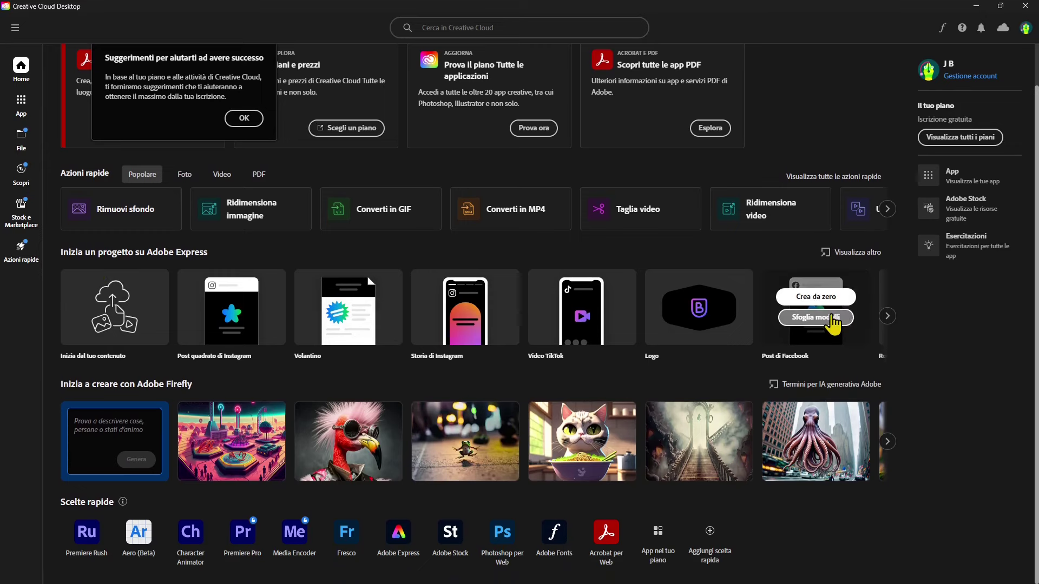
mouse_move(154, 327)
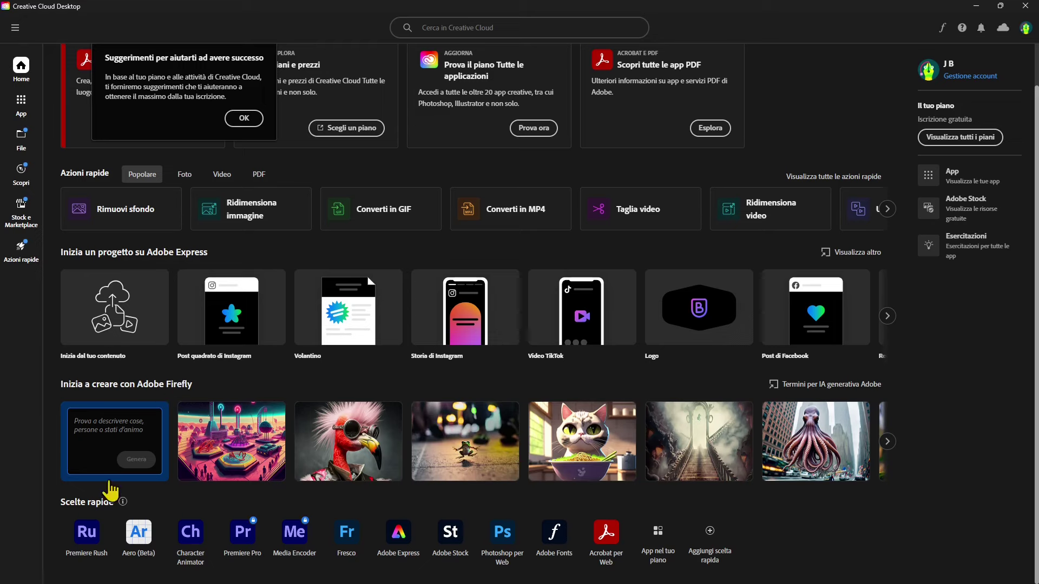
mouse_move(583, 476)
scroll(379, 195, up, 2)
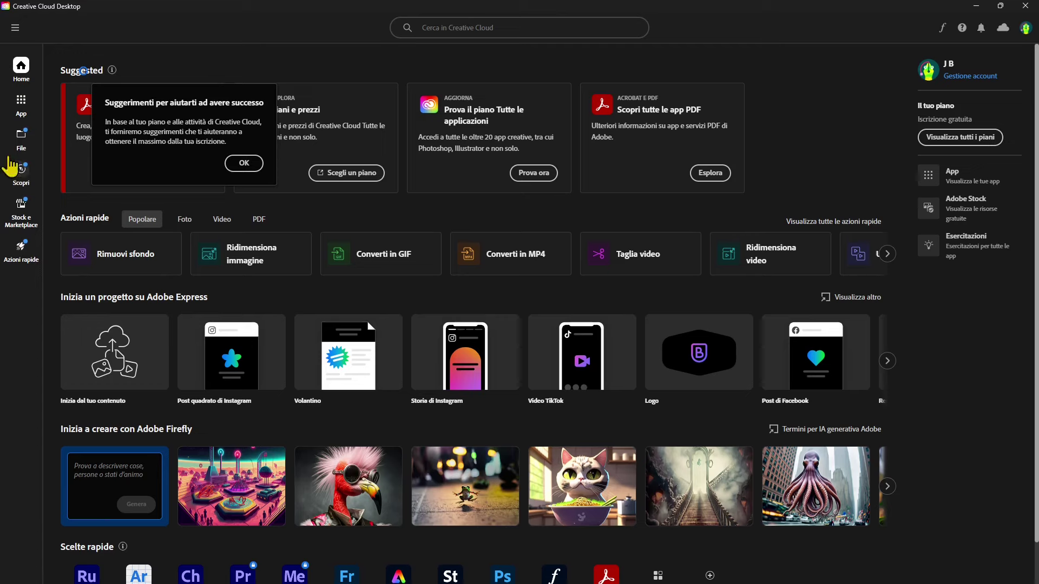
Step: Review the popular quick actions down to the QR code generator, plus the Foto category
click(21, 250)
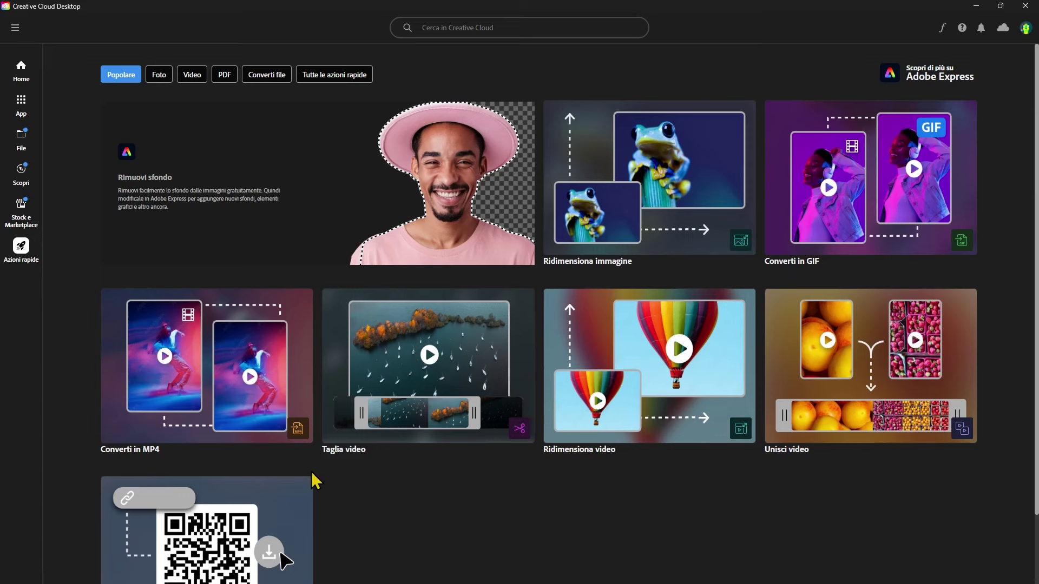
scroll(313, 481, down, 2)
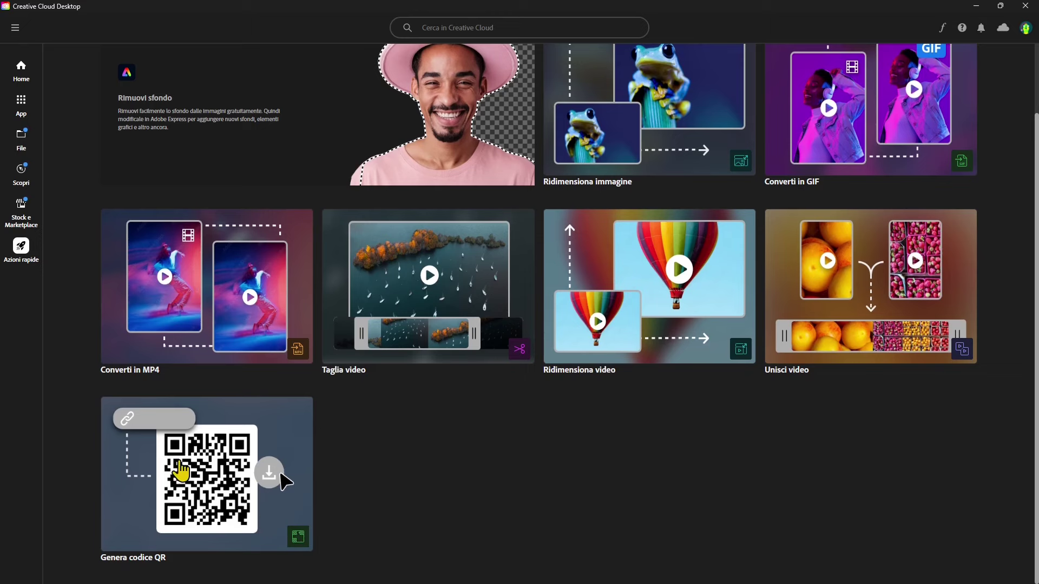
scroll(447, 471, up, 2)
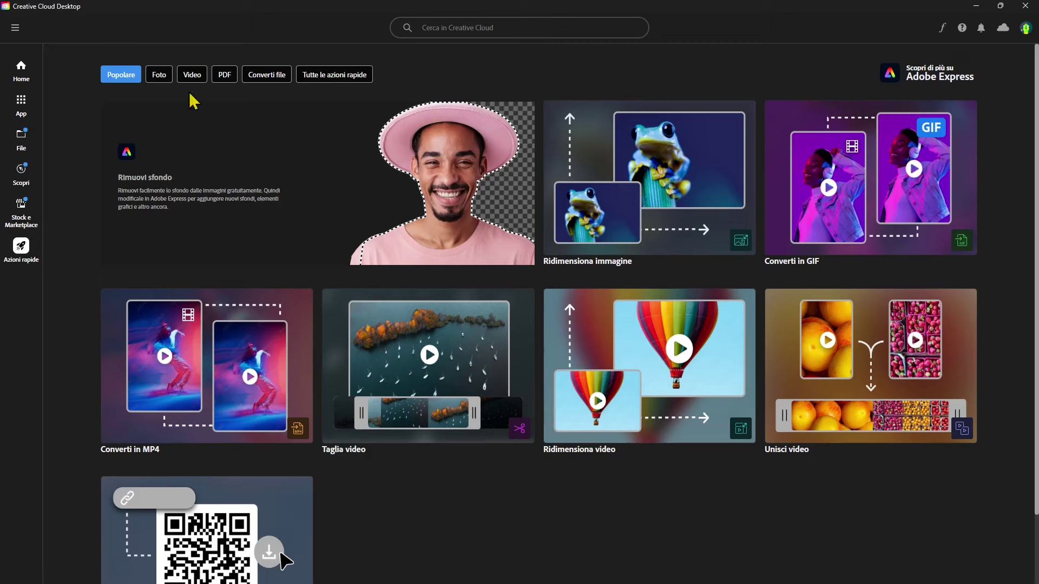
click(159, 77)
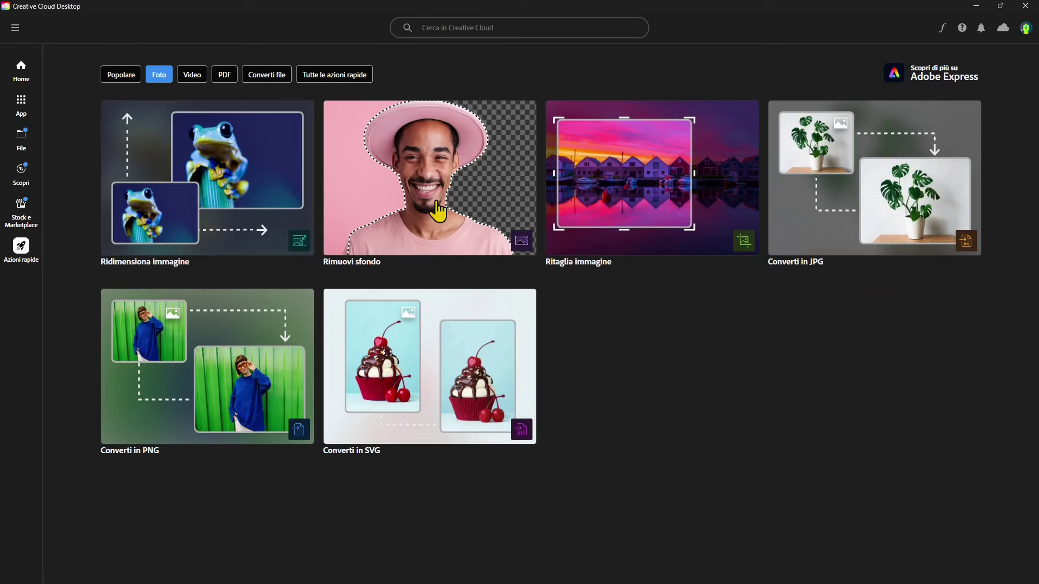
Step: Return to Home and open the Rimuovi sfondo quick action to its image upload area
click(24, 71)
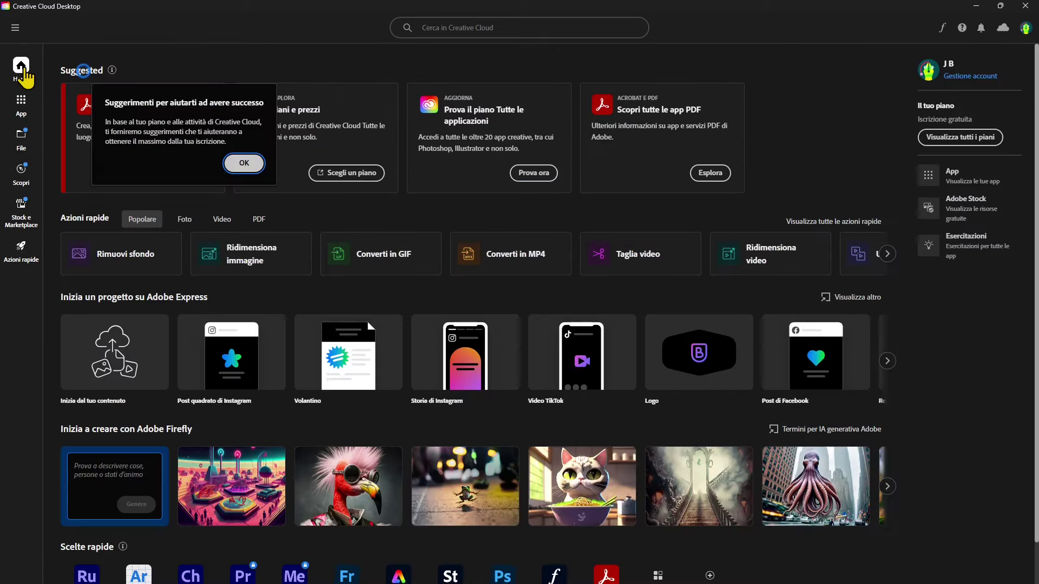
click(115, 263)
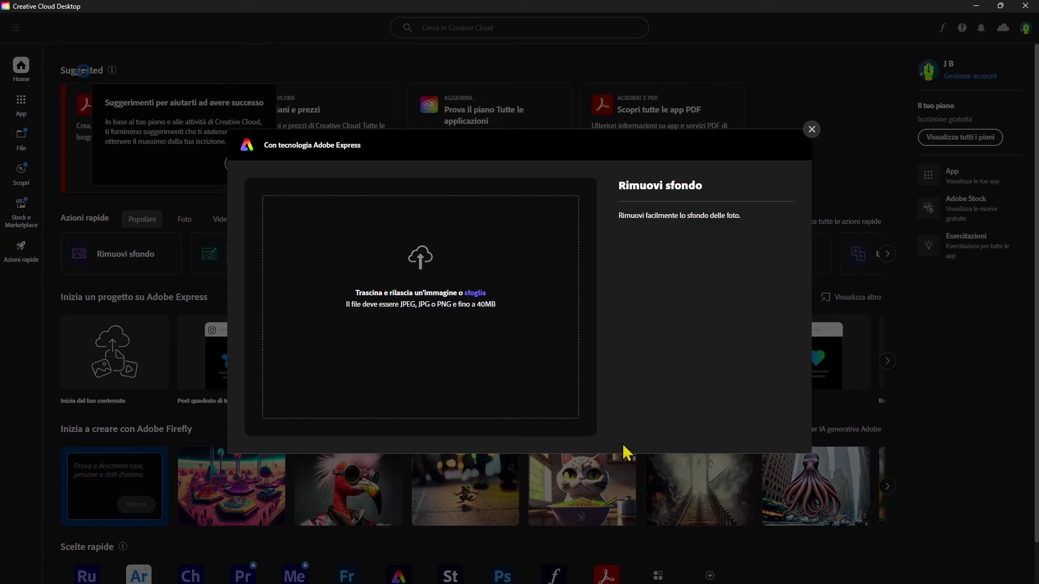
click(480, 305)
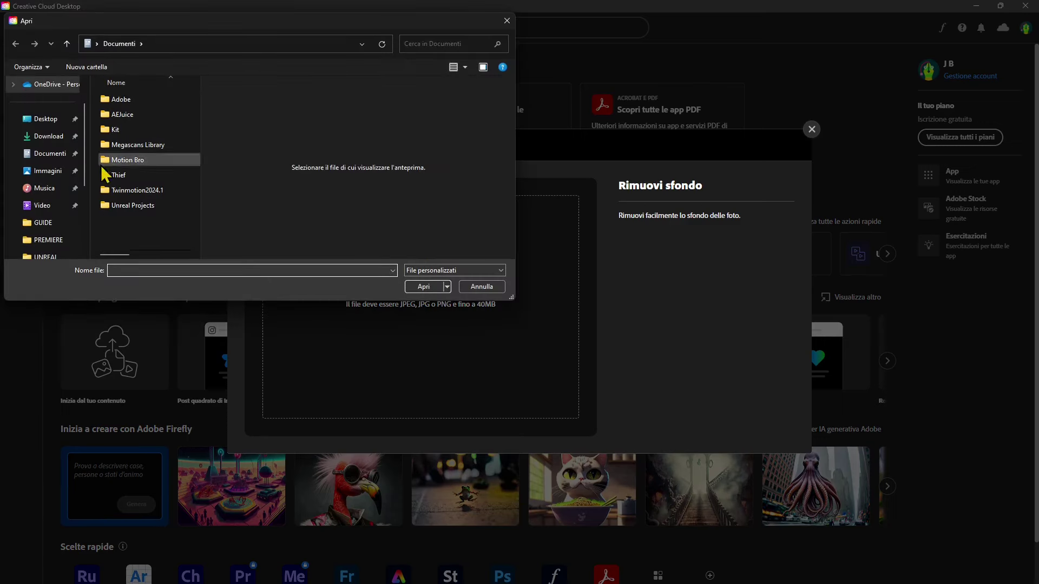
click(489, 288)
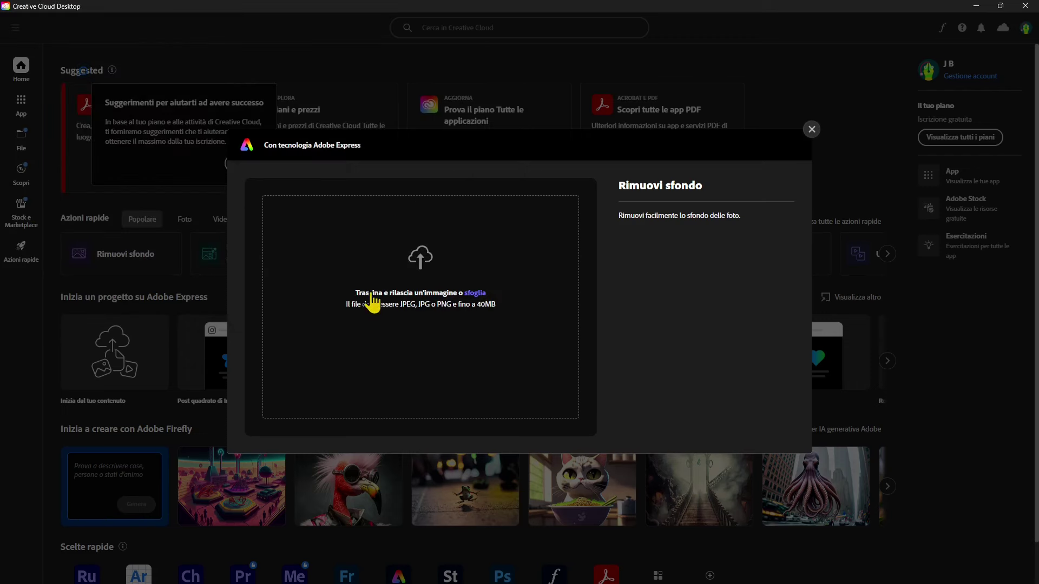
Step: Switch to File Explorer and open the GUIDE folder inside DATABASE > WORKS to find a source image
key(super+e)
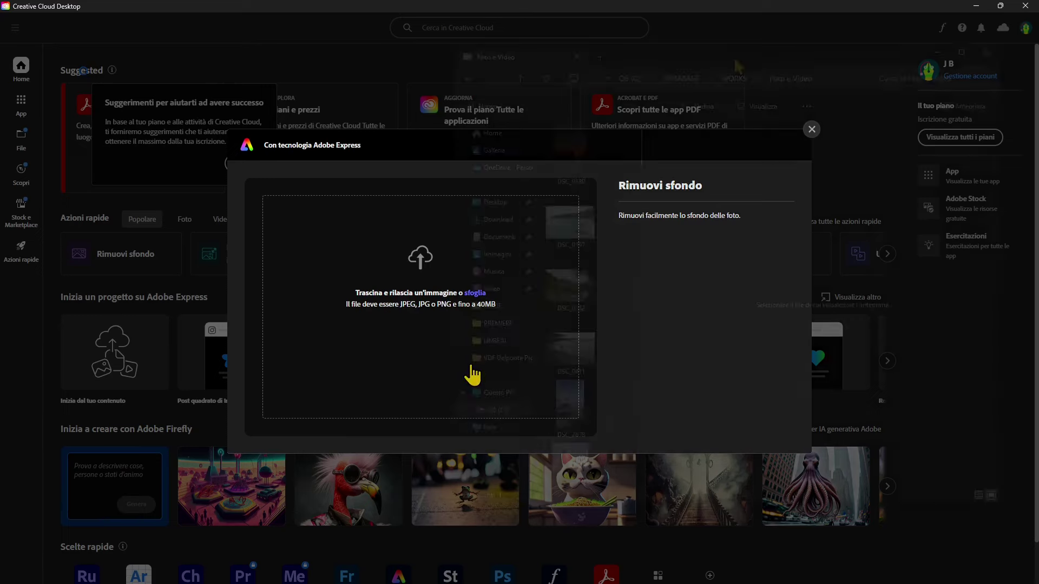
drag(628, 165, 627, 329)
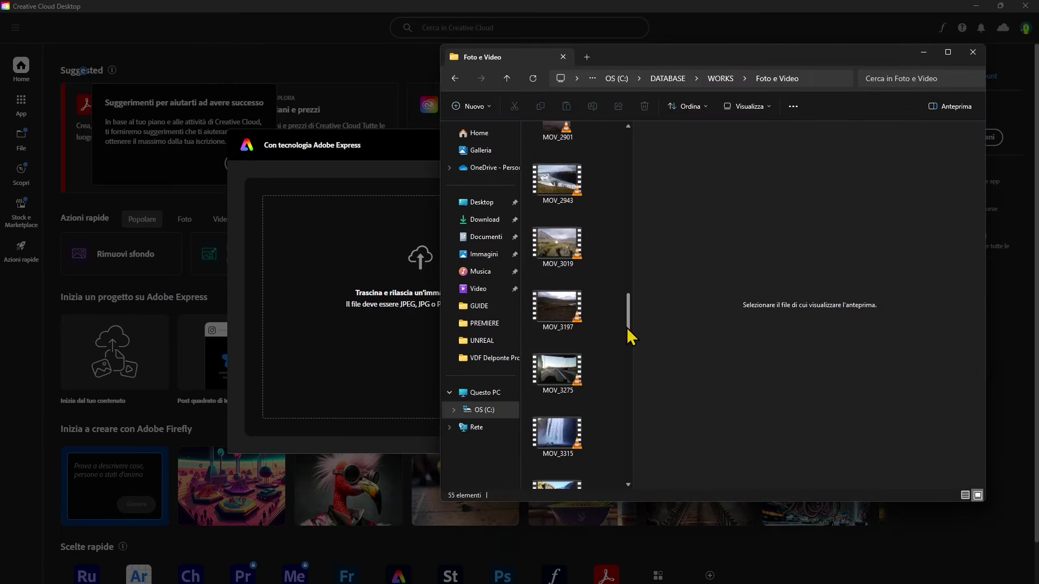
scroll(579, 340, down, 10)
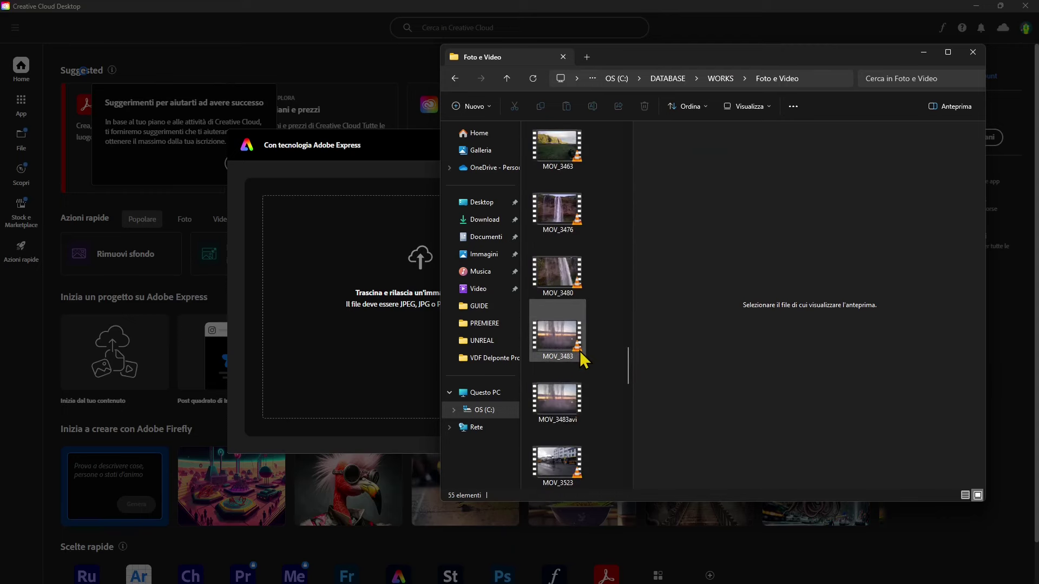
scroll(584, 360, up, 15)
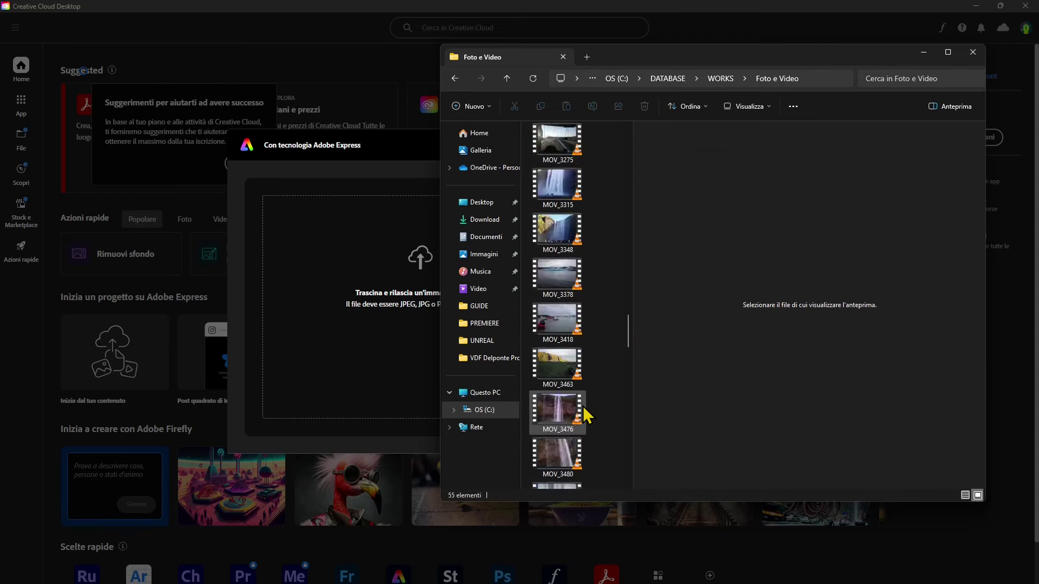
scroll(583, 414, up, 10)
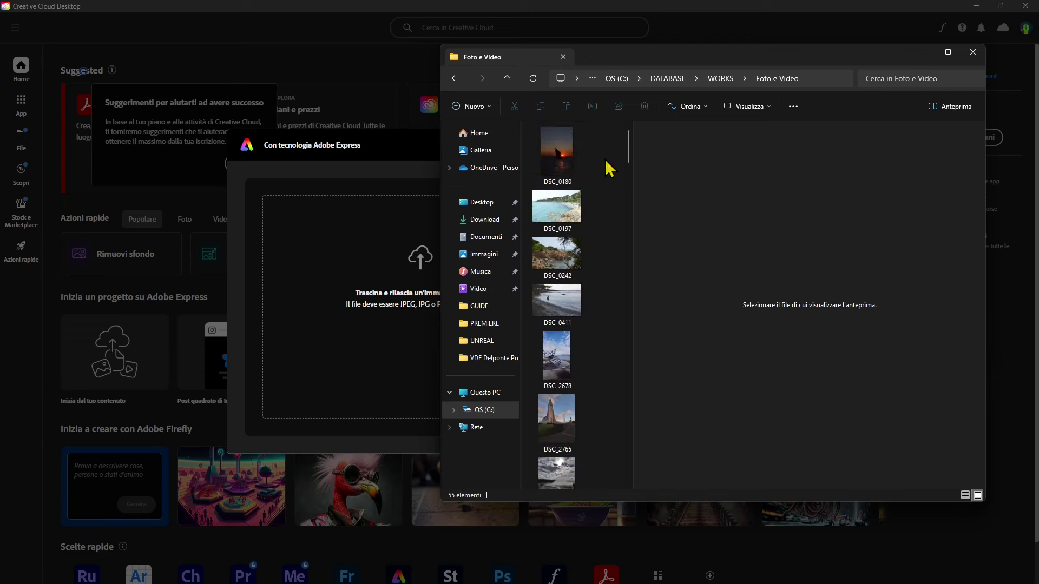
click(720, 78)
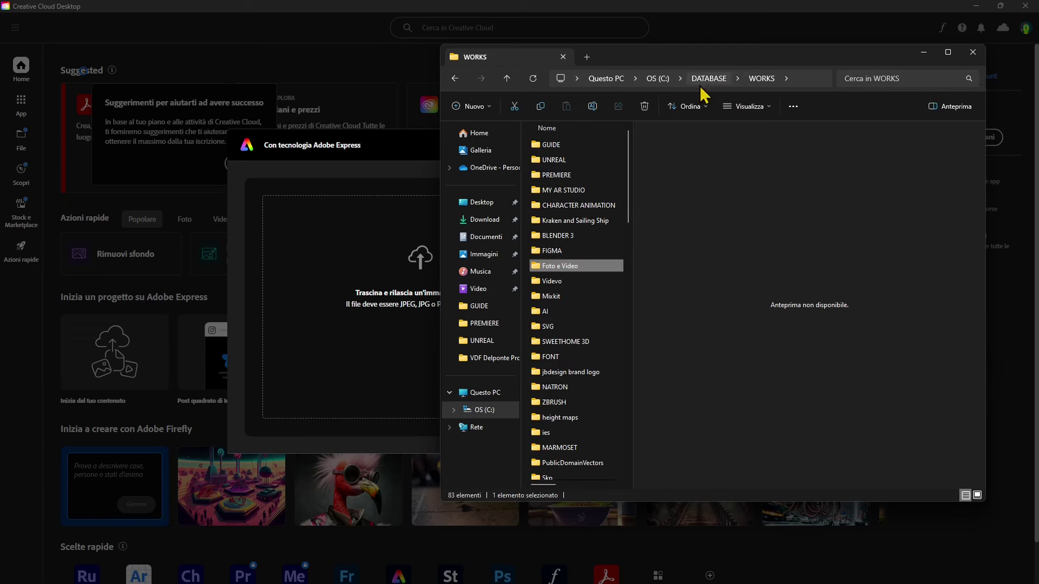
double_click(562, 147)
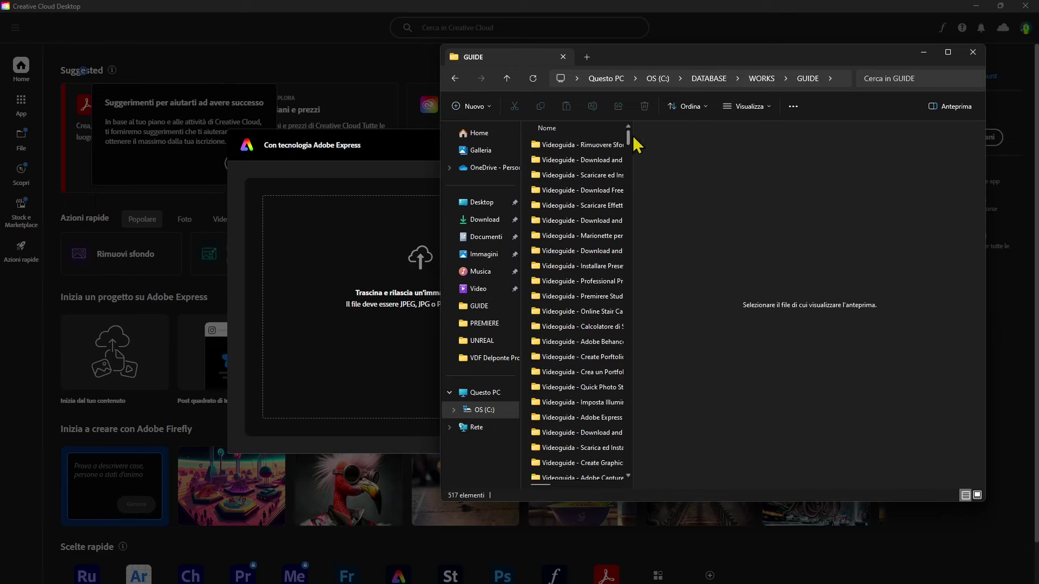
Step: Find the metahuman lighting images in the GUIDE folder and compare their previews
drag(630, 135, 626, 290)
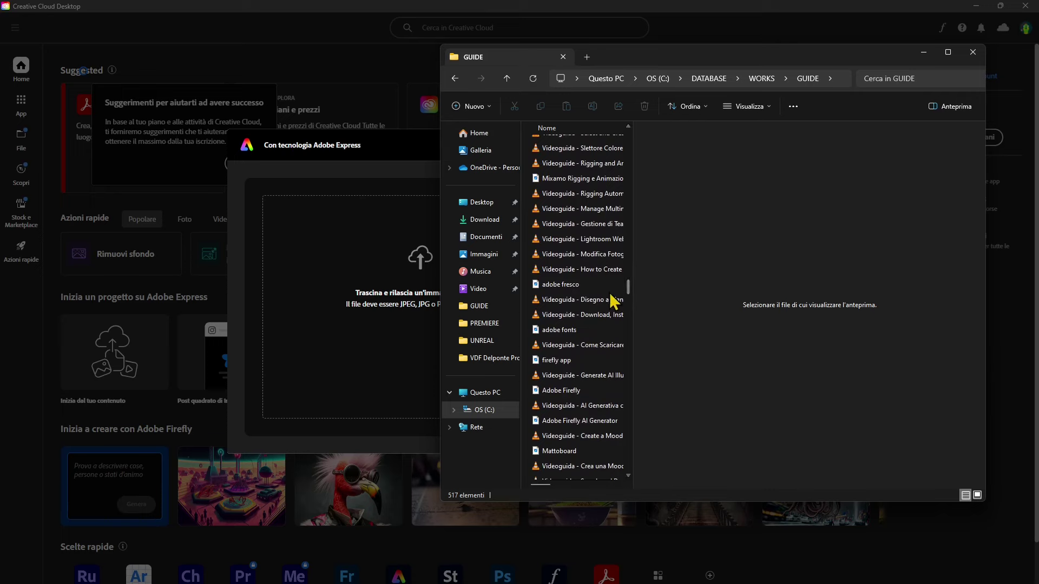
scroll(576, 368, up, 7)
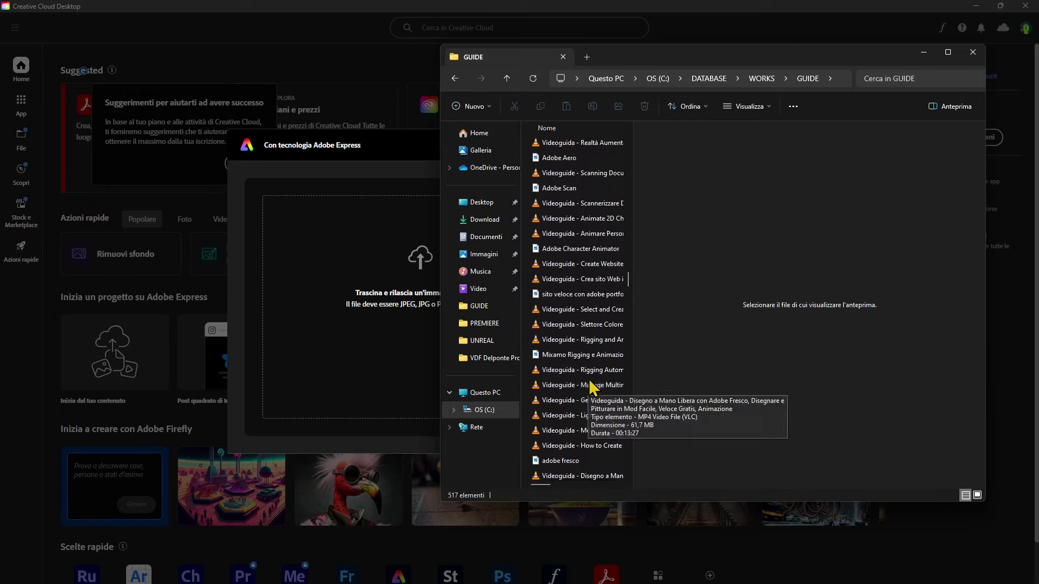
mouse_move(631, 267)
mouse_down()
mouse_move(633, 211)
mouse_move(627, 254)
mouse_up()
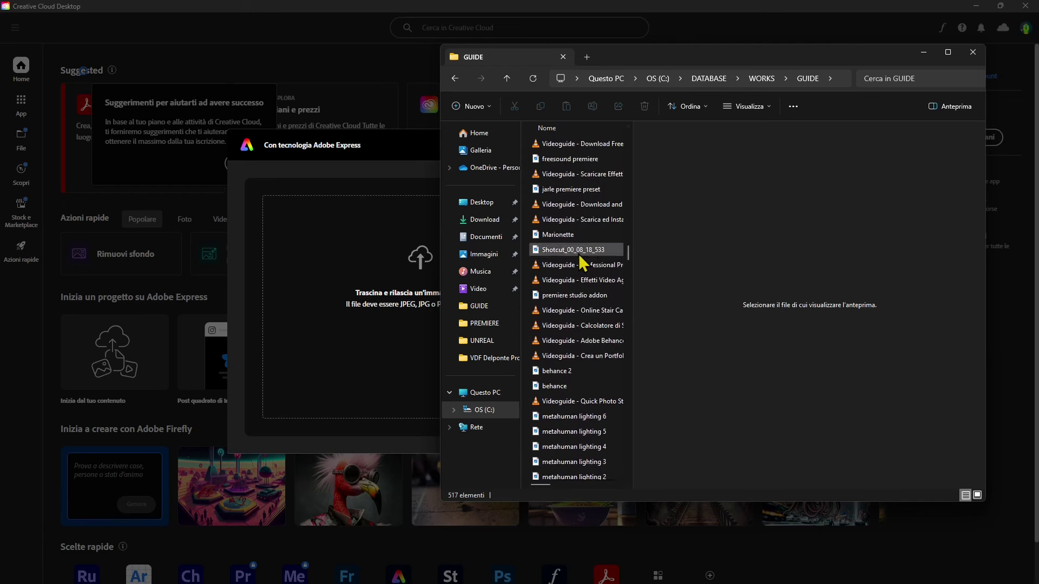
scroll(585, 373, down, 1)
click(576, 381)
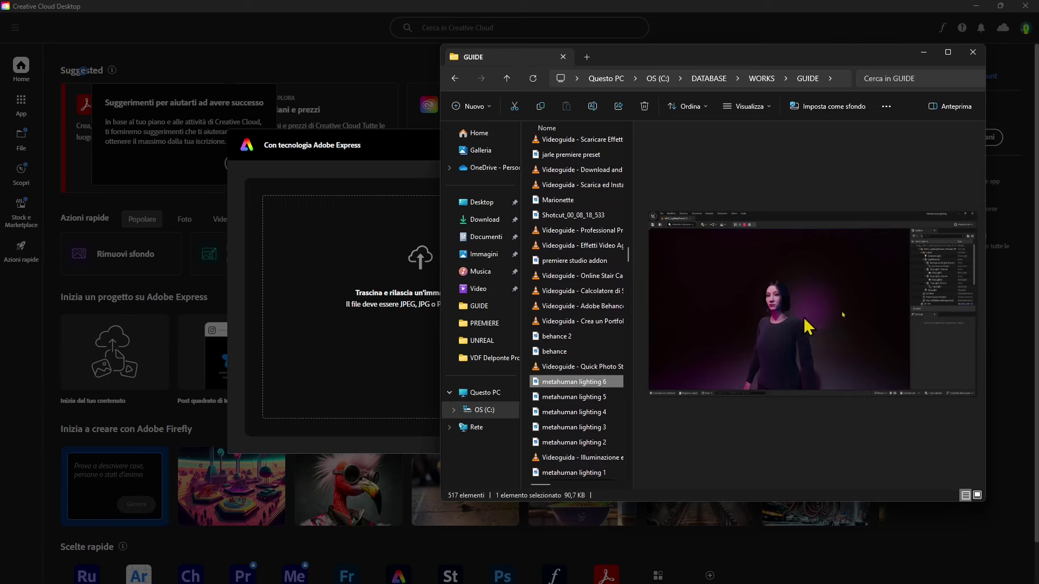
key(Down)
key(Down)
key(Down)
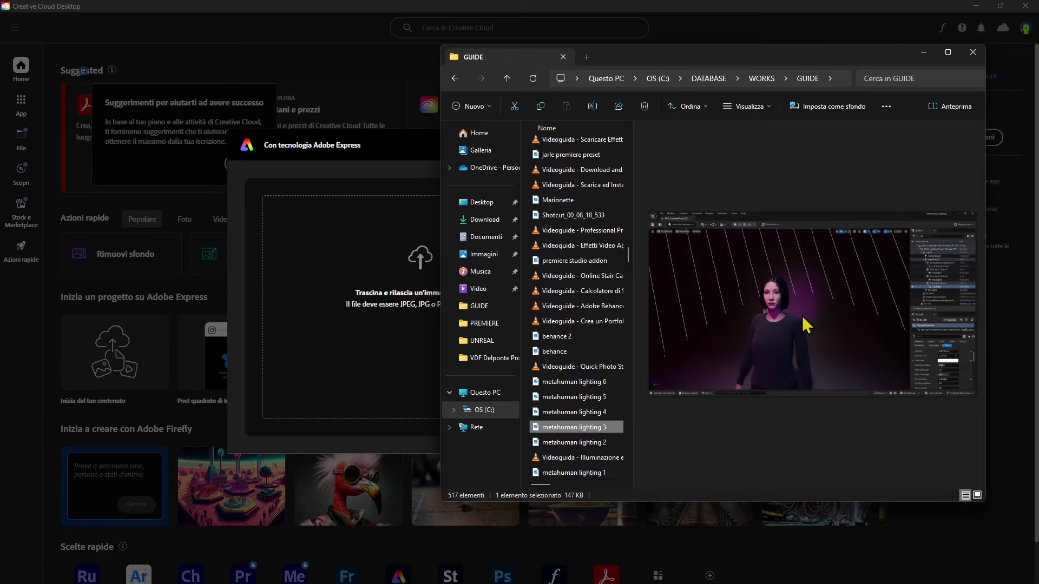
key(Down)
key(Up)
key(Down)
key(Down)
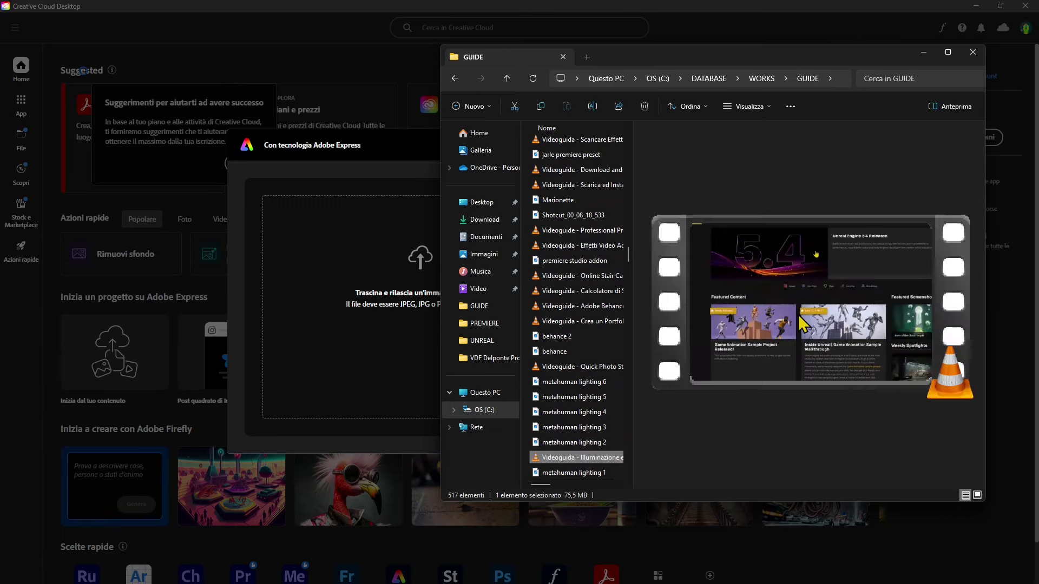
key(Up)
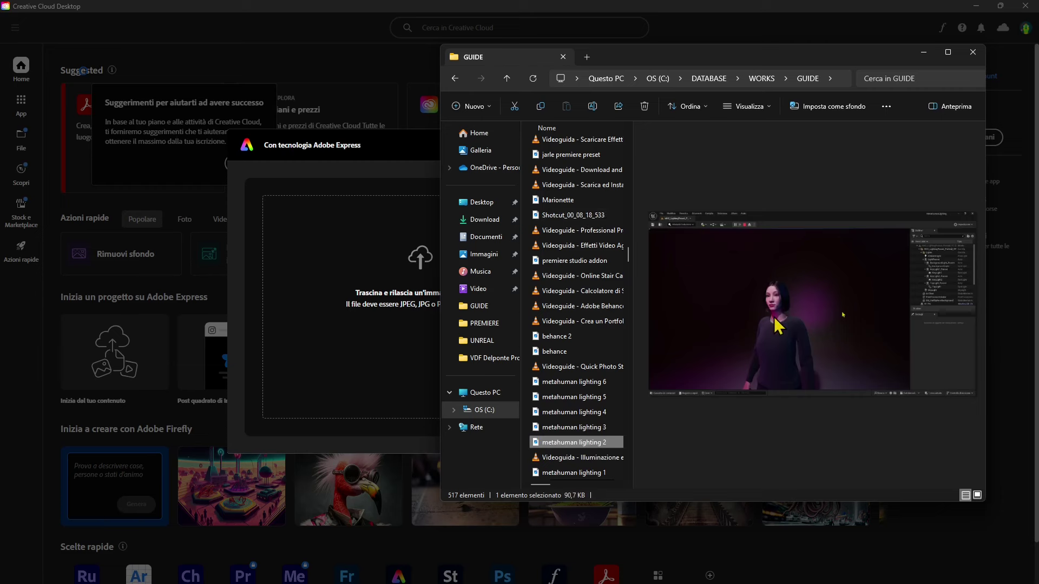
key(Up)
key(Up)
key(Up)
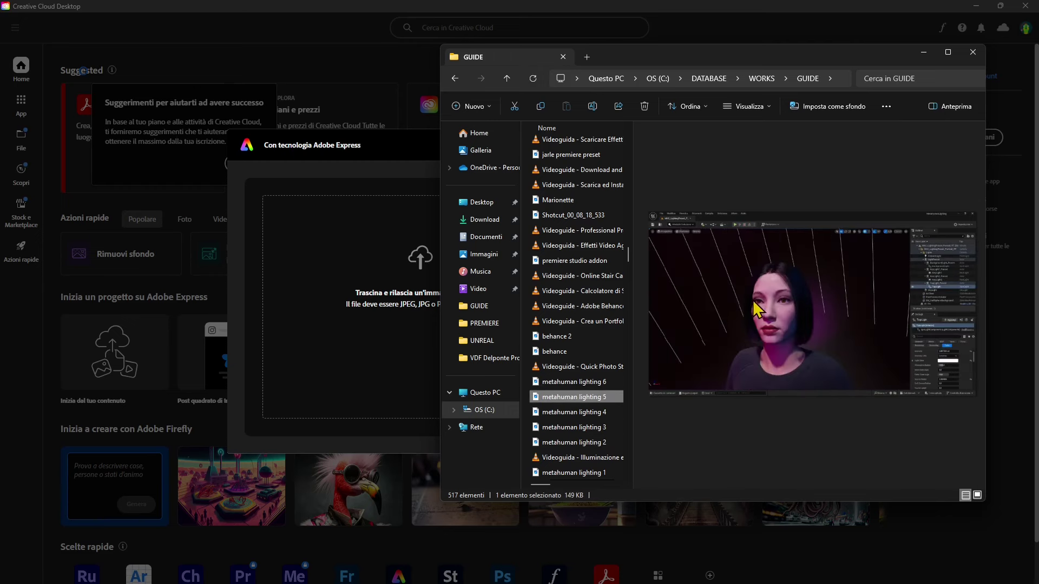
Step: Load the metahuman lighting 3 image into the Rimuovi sfondo upload area to remove its background
click(566, 413)
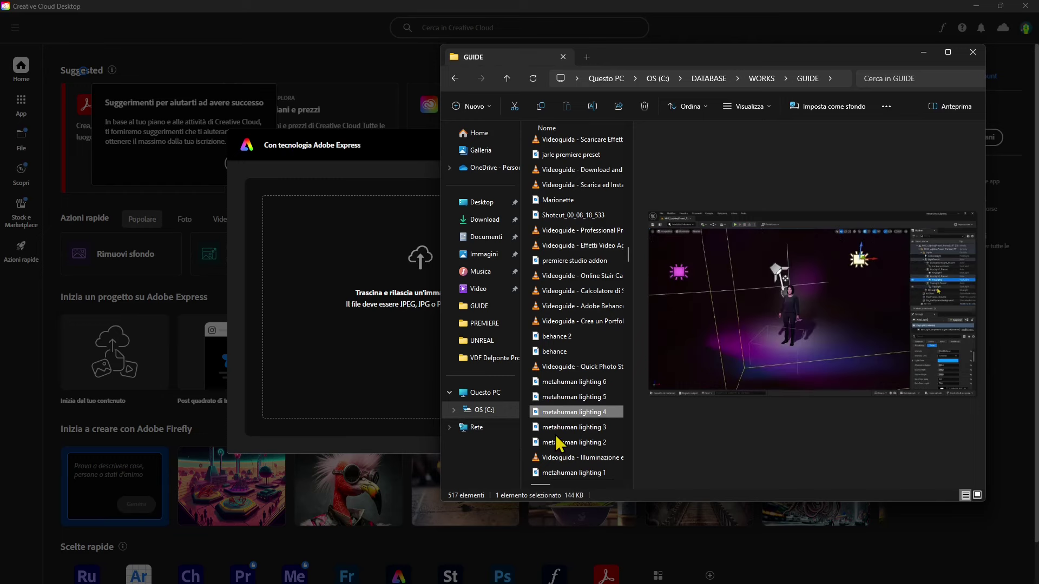
click(565, 429)
drag(549, 432, 355, 254)
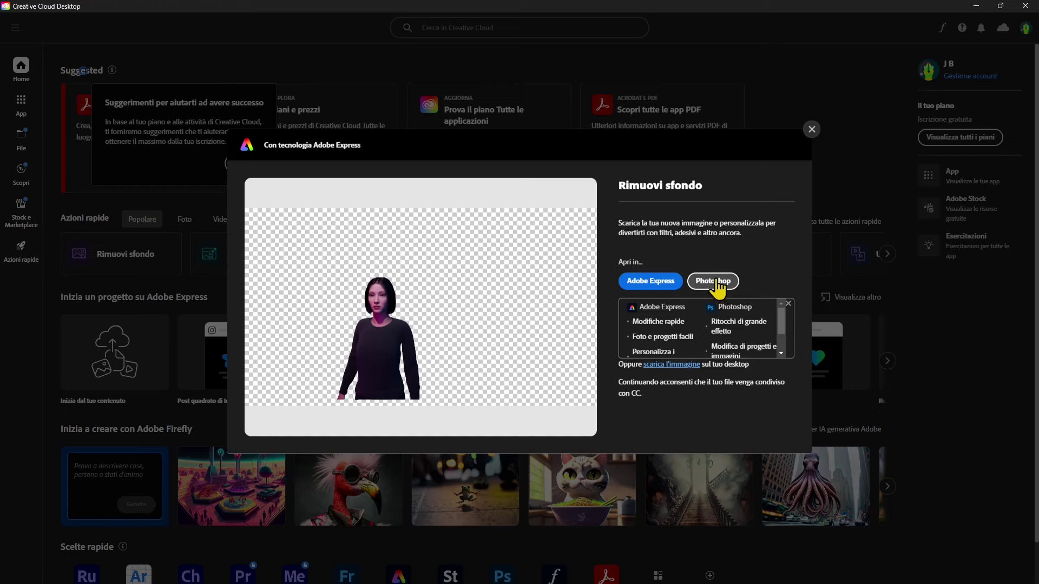
Step: Download the background-free image to the computer and open the folder containing it
scroll(719, 327, down, 1)
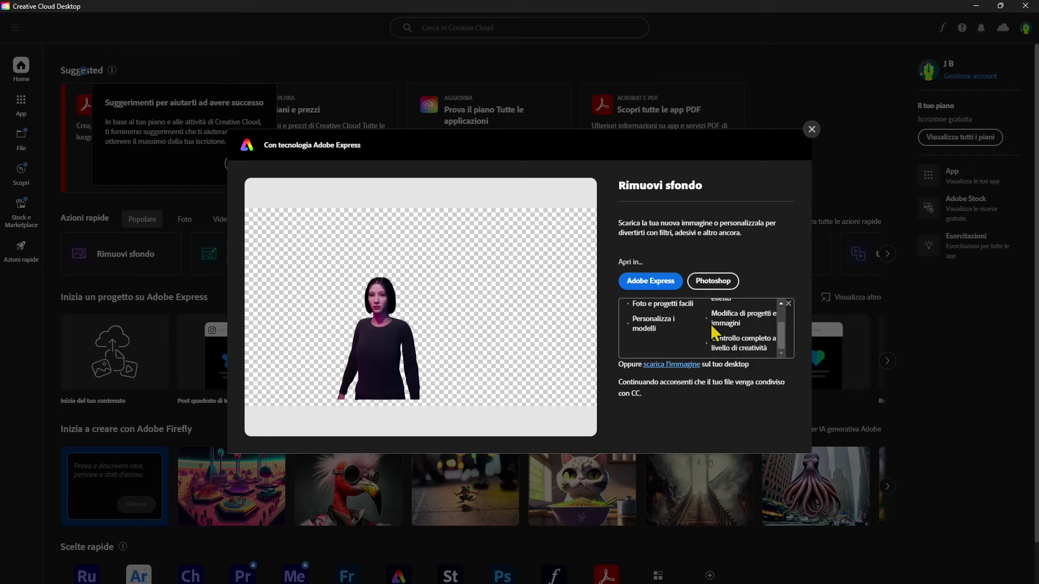
scroll(717, 332, up, 1)
scroll(721, 335, down, 2)
scroll(754, 337, up, 3)
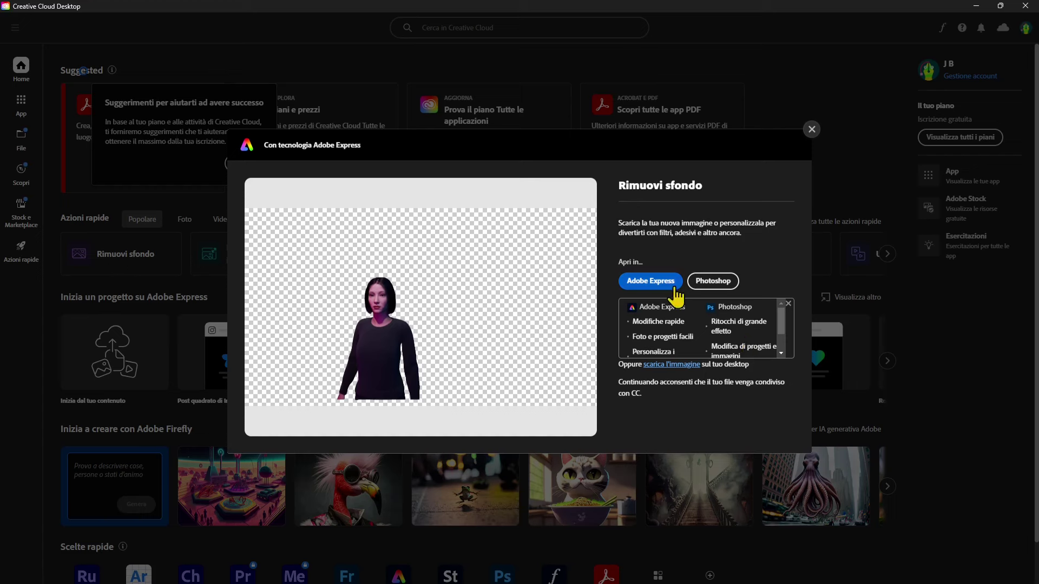
click(678, 365)
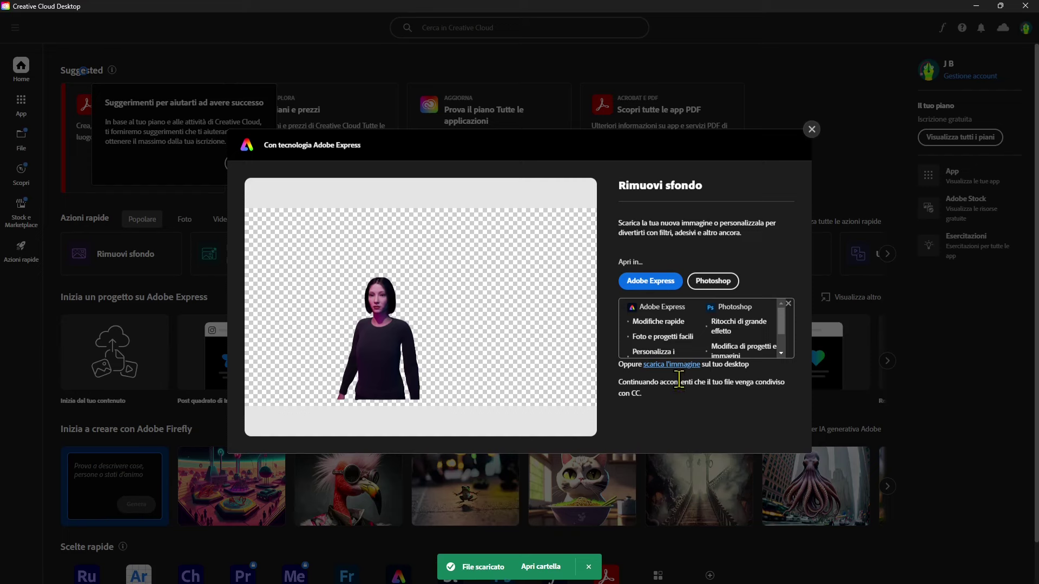
click(541, 567)
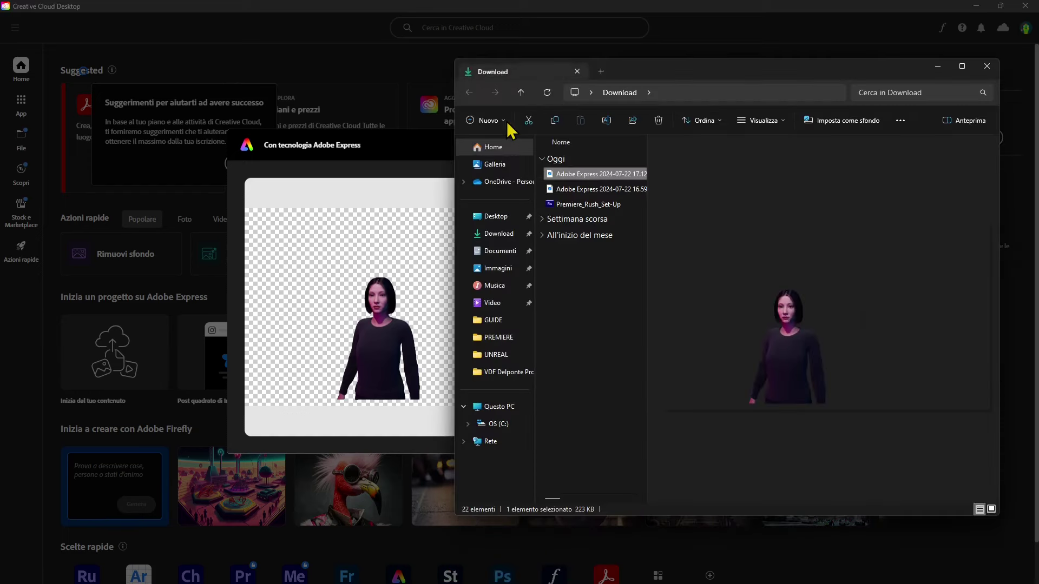
Step: Check the file type of the newly downloaded Adobe Express image in its properties
click(595, 190)
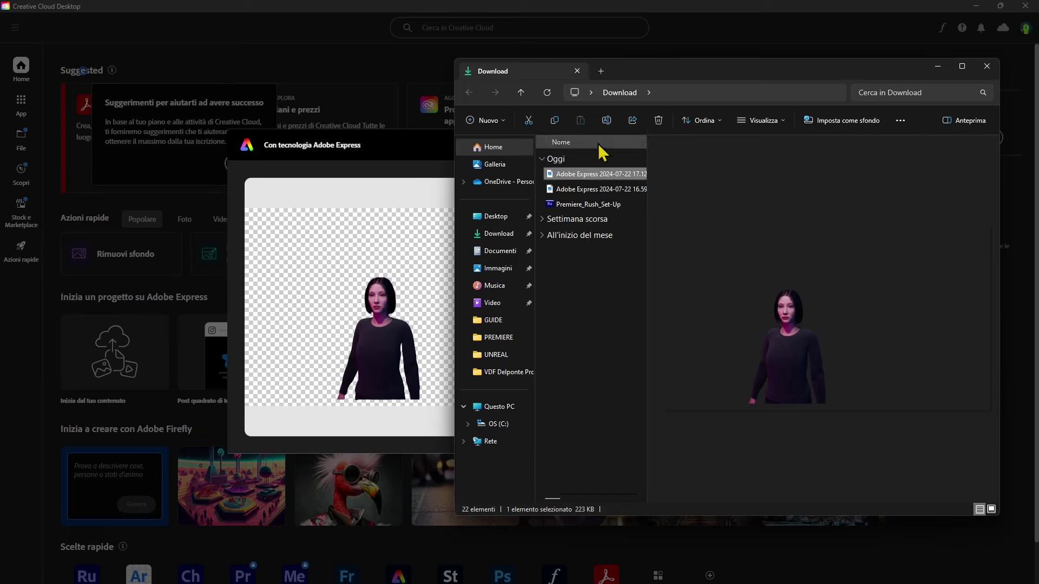
right_click(584, 187)
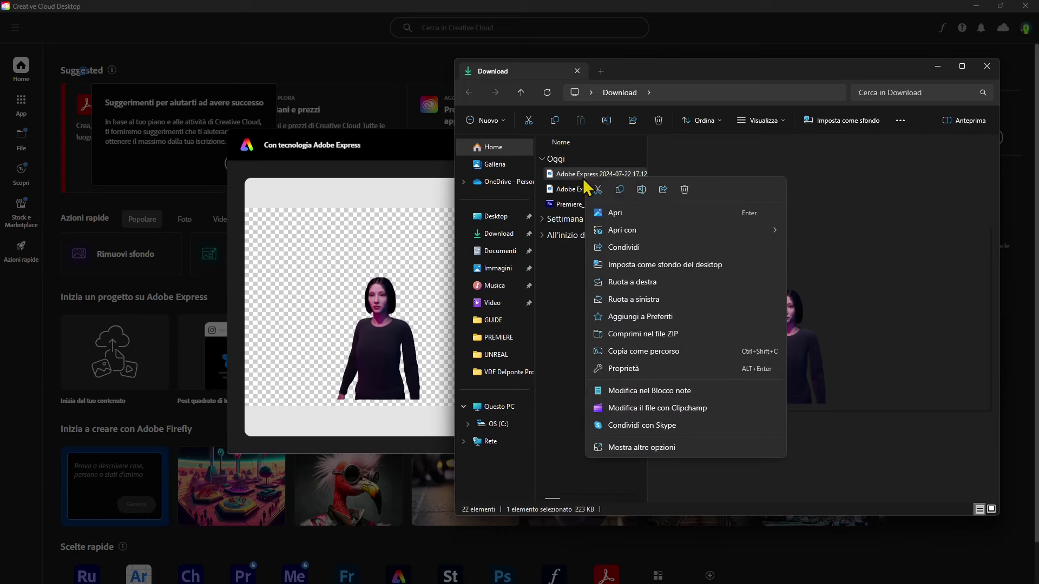
click(615, 369)
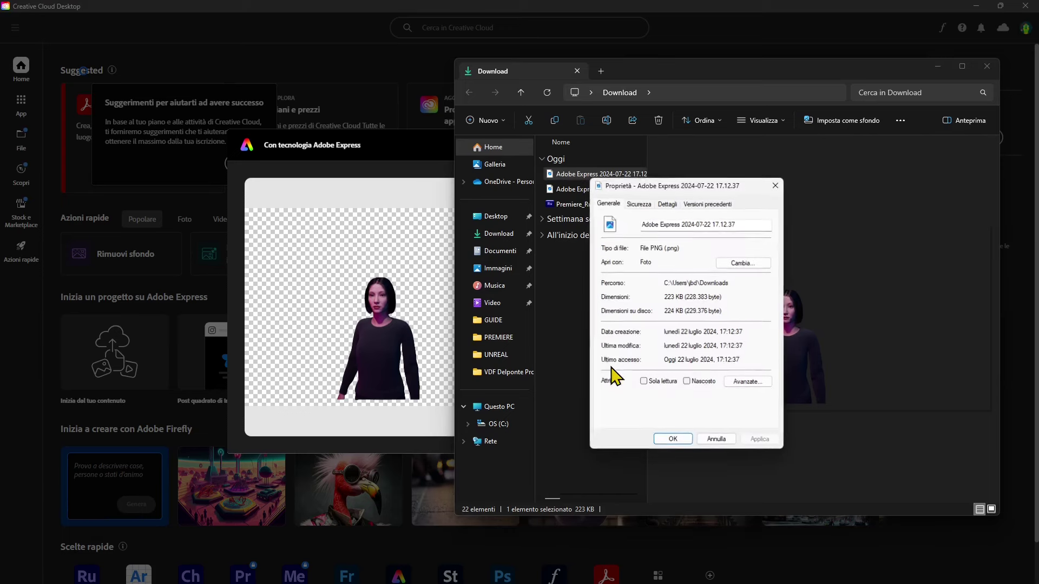
drag(644, 247, 683, 245)
click(682, 247)
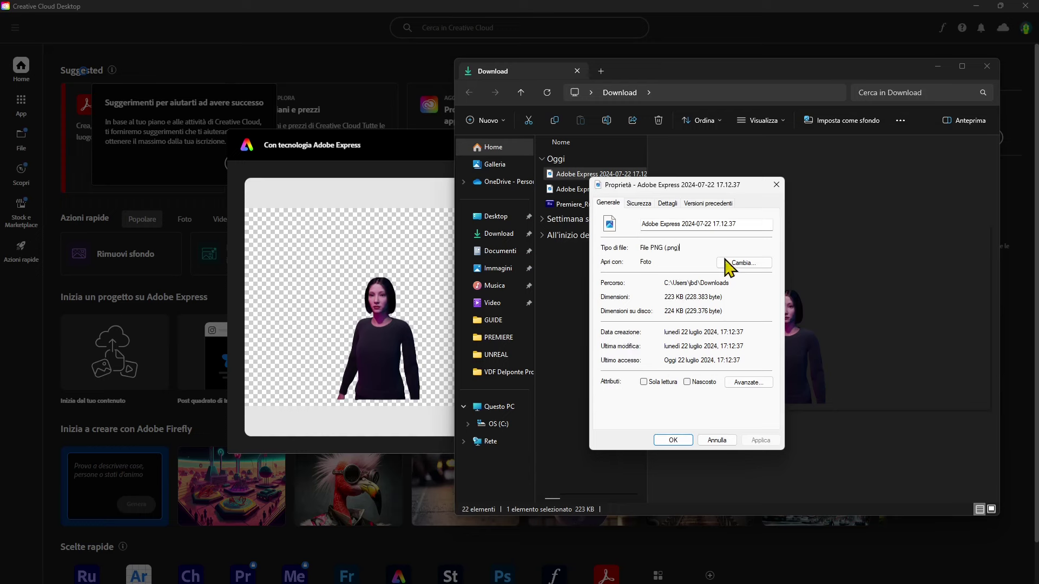
click(776, 185)
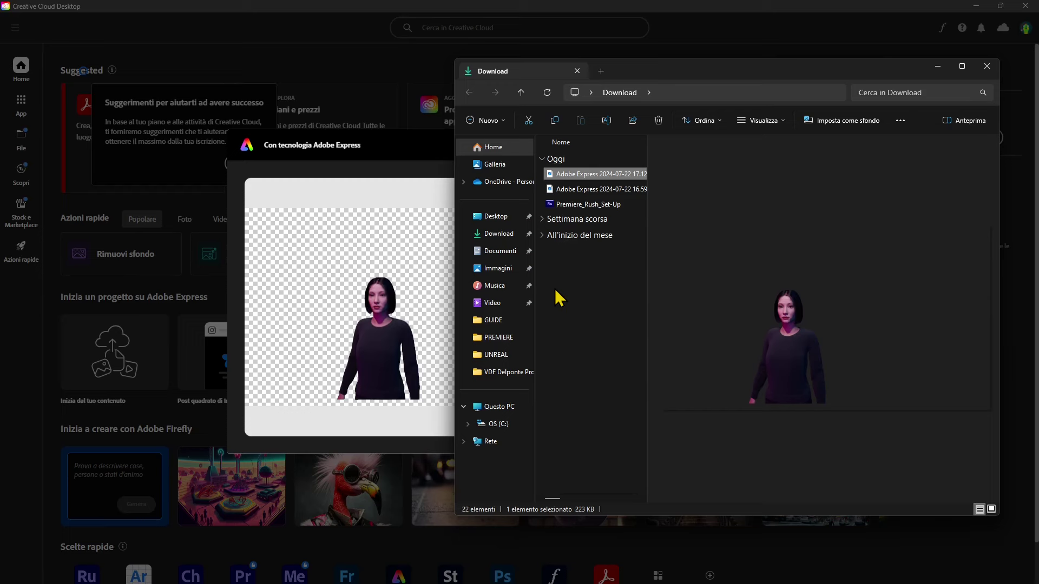